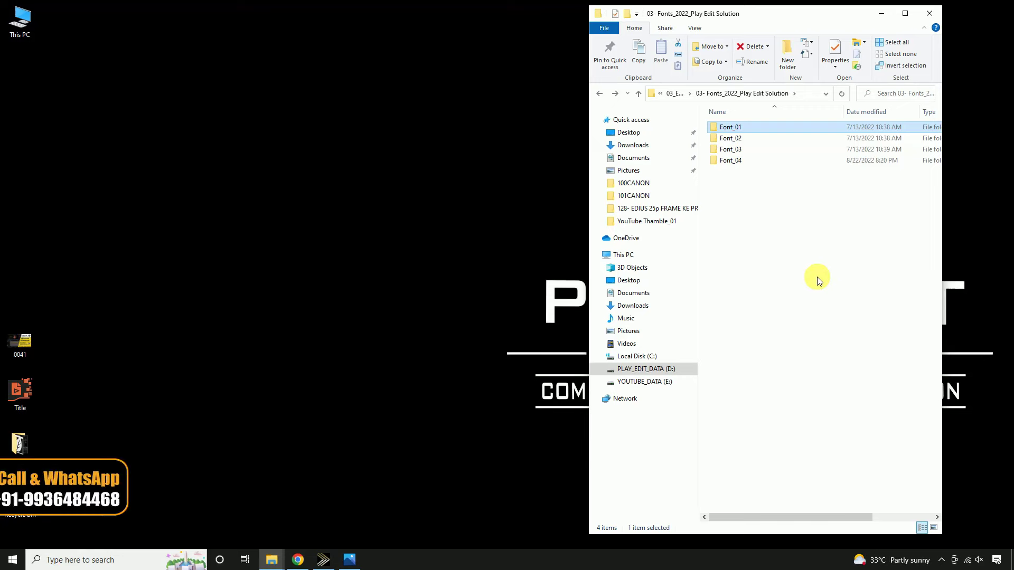
- Open the Font_01 folder and select all the RAJ font files from RAJ 01 through RAJ 119
double_click(758, 126)
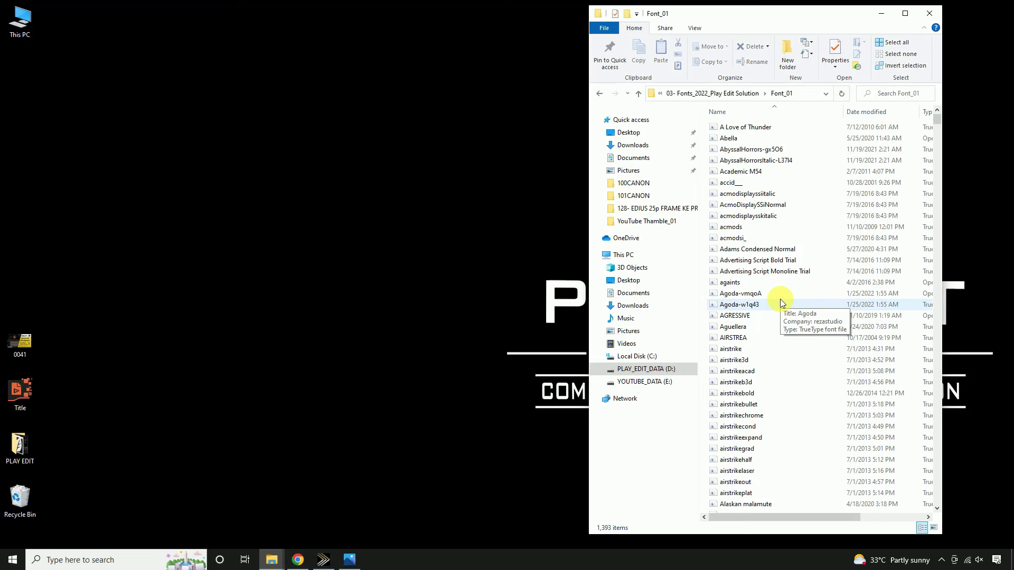
scroll(813, 280, "down", 20)
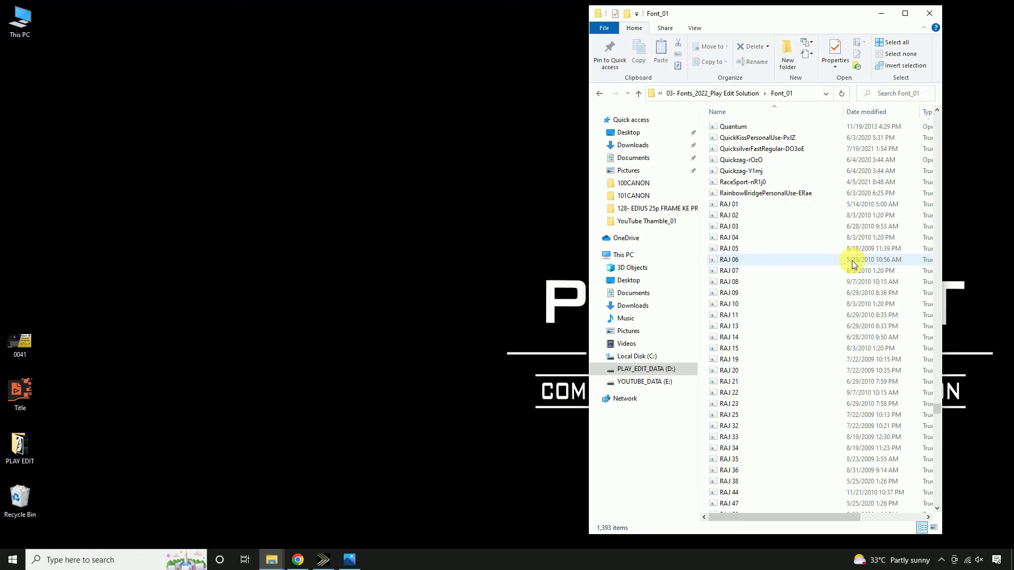
scroll(739, 339, "down", 4)
left_click(739, 340)
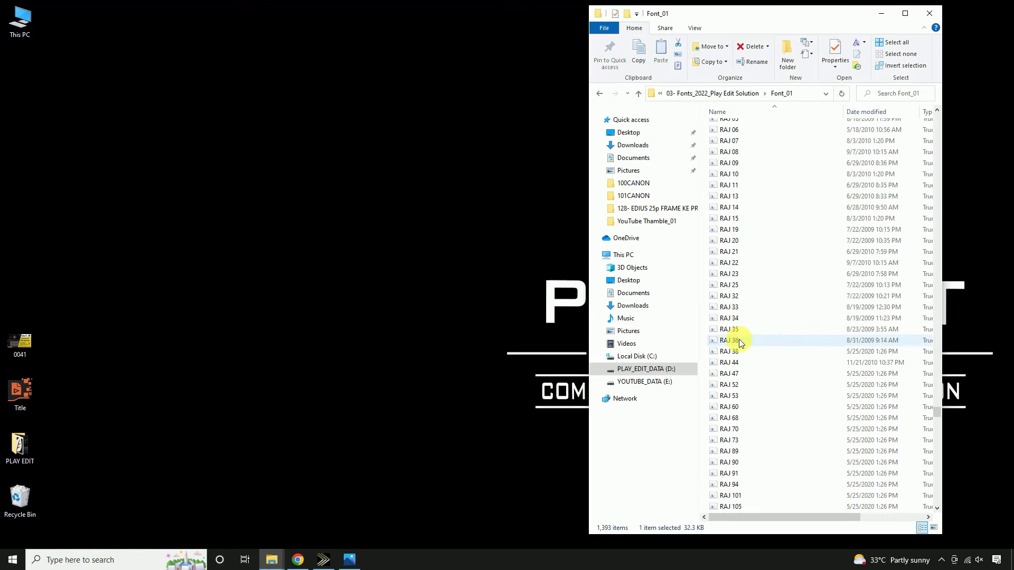
scroll(739, 339, "down", 4)
left_click(741, 428, "shift")
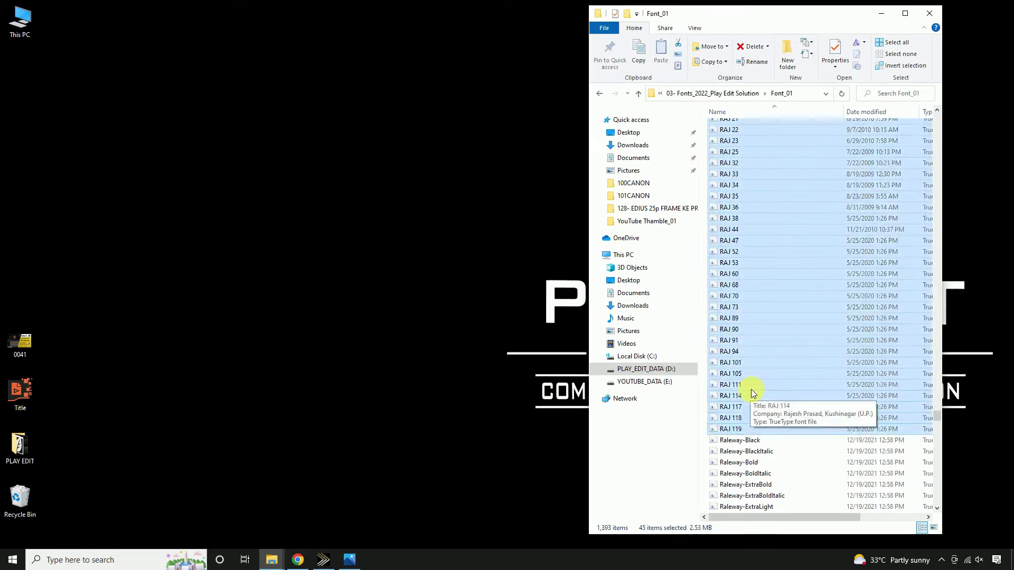
scroll(751, 391, "up", 10)
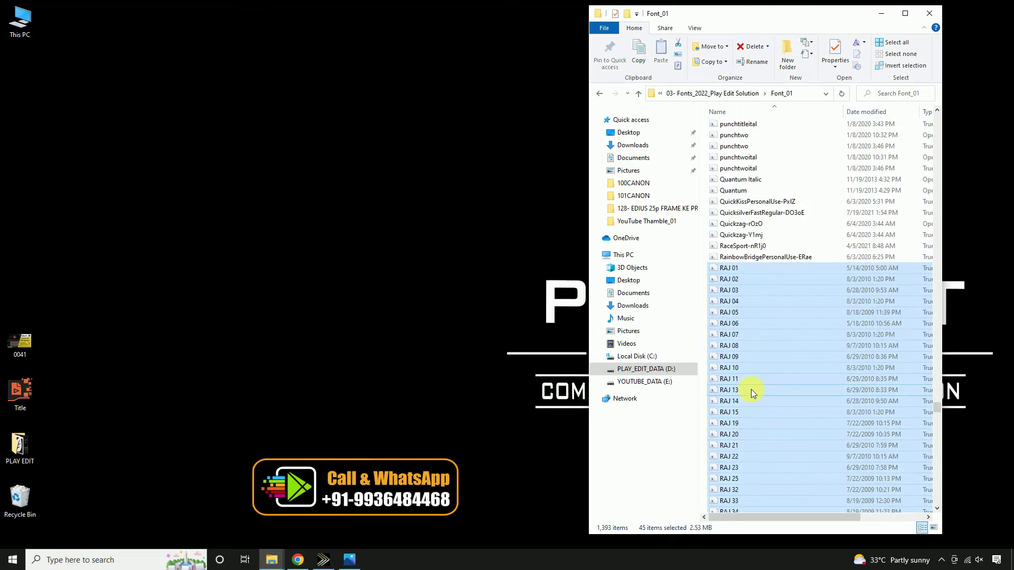
- Install the selected RAJ fonts, agree to replace the already installed ones, and close the folder window
right_click(738, 269)
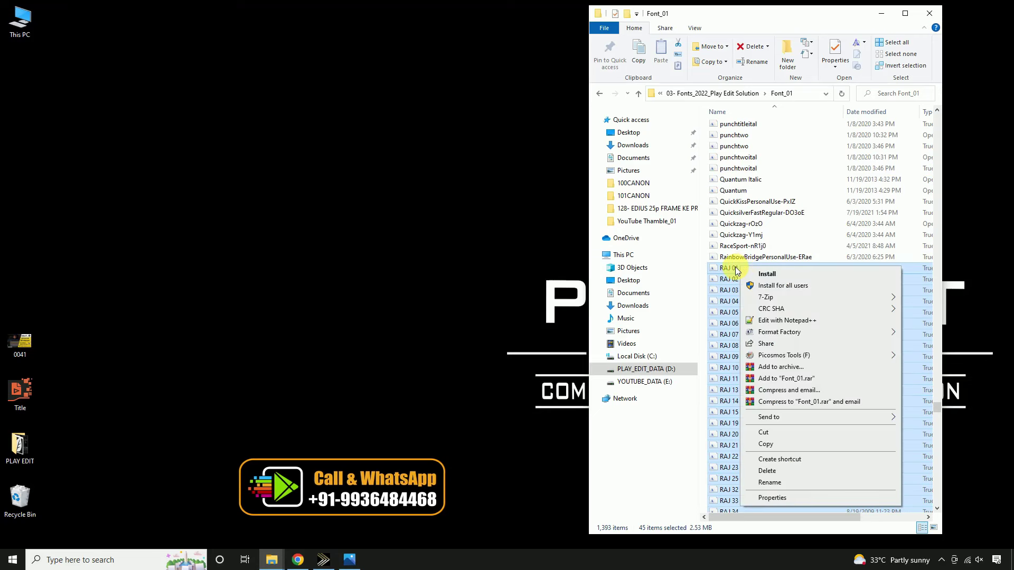
left_click(799, 275)
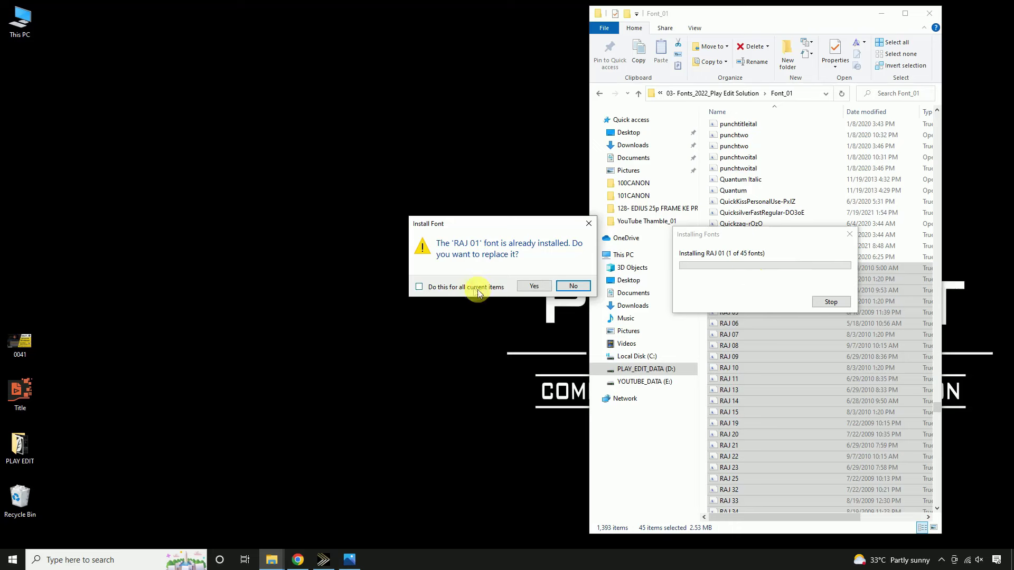
left_click(530, 283)
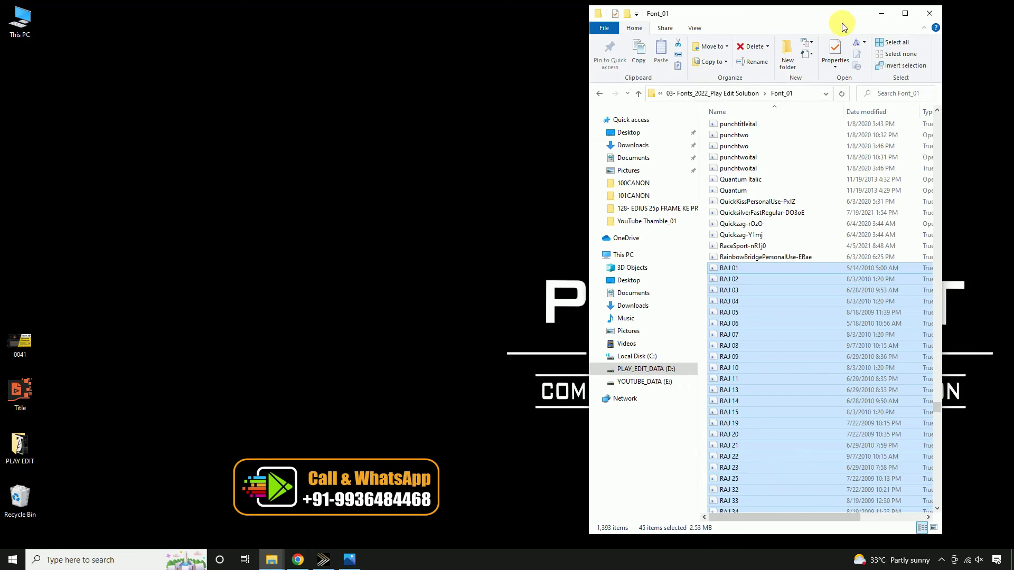
left_click(925, 13)
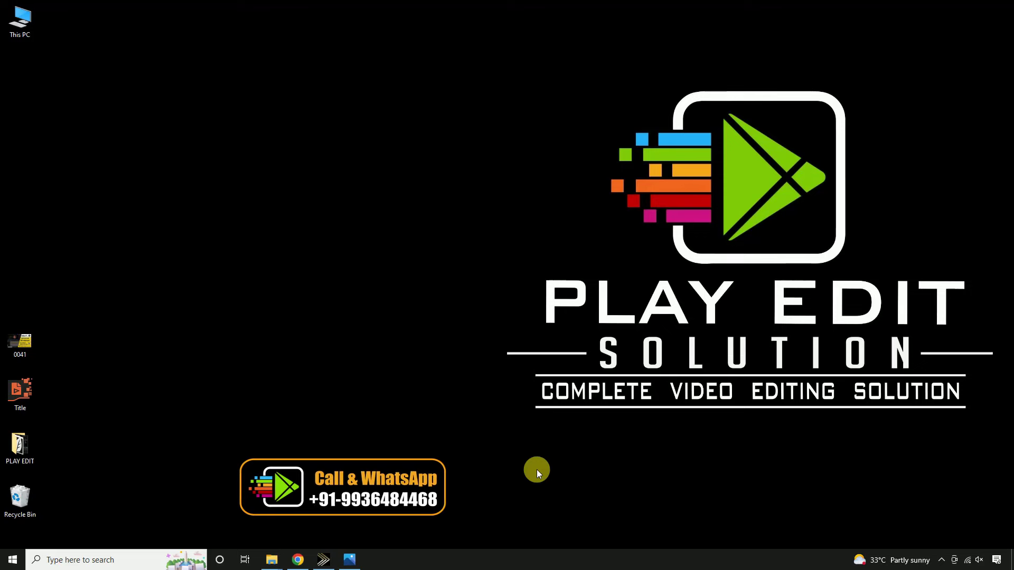
- Switch to EDIUS and open the Title project
left_click(323, 560)
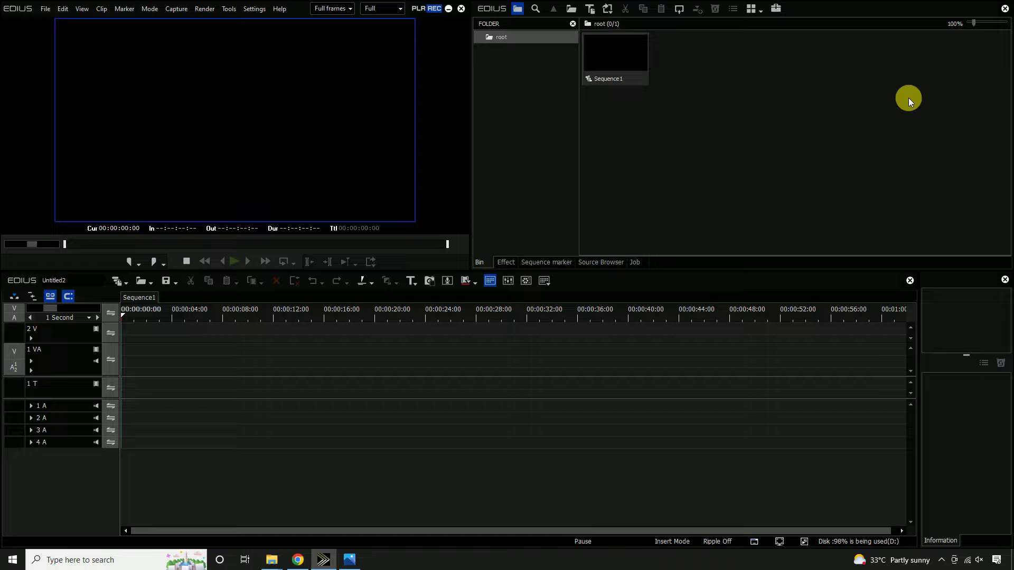
key("ctrl+o")
left_click(792, 57)
double_click(792, 55)
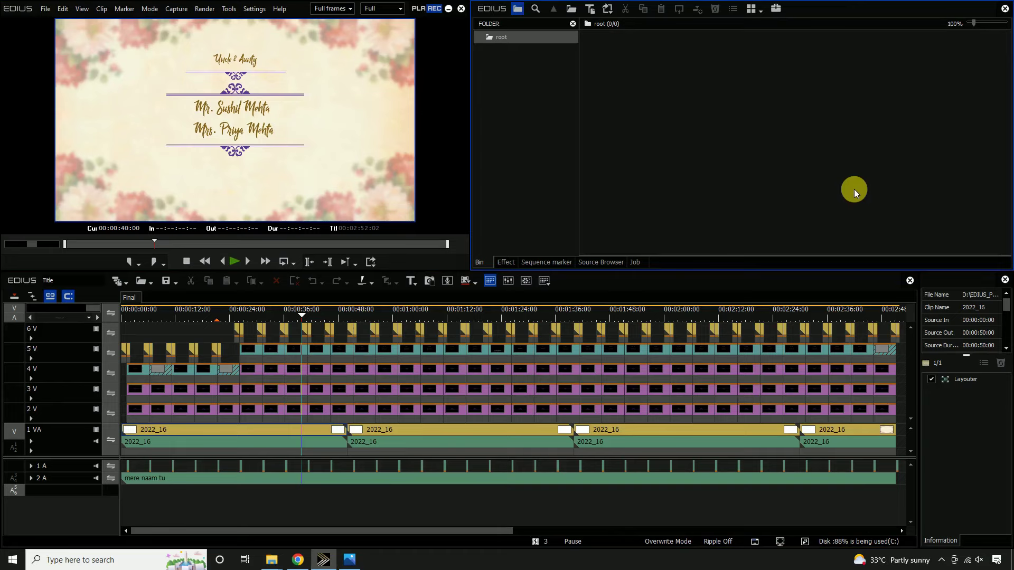
- Open the H08 title clip on the 5 V track in Quick Titler and maximize the title editor
left_click(250, 349)
left_click(294, 349)
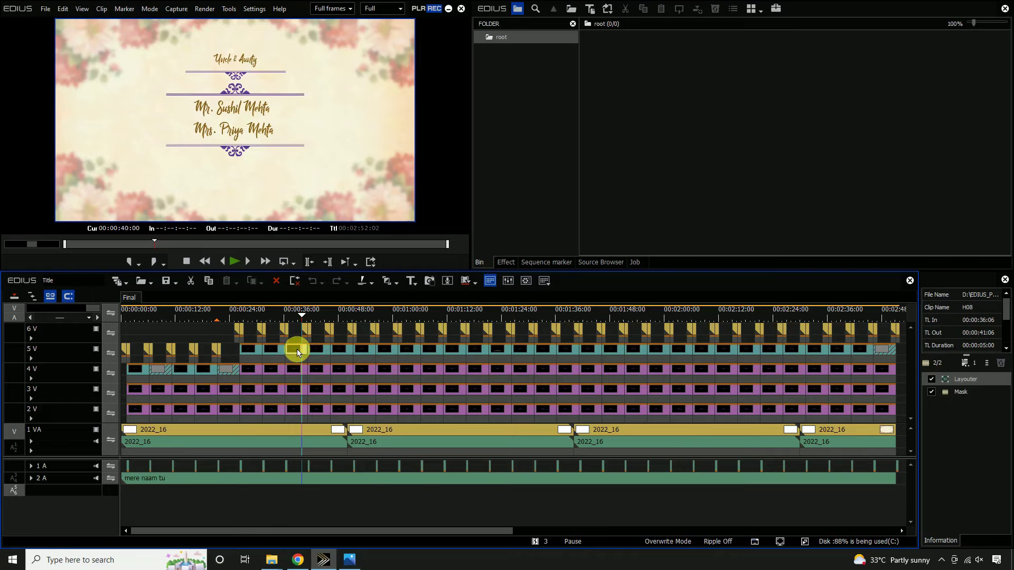
double_click(298, 351)
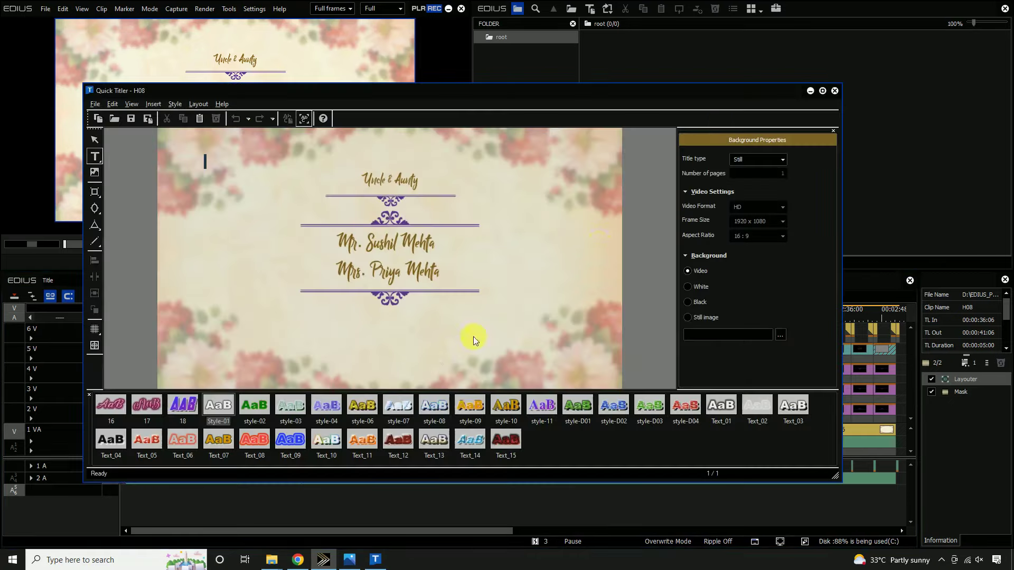
left_click(822, 91)
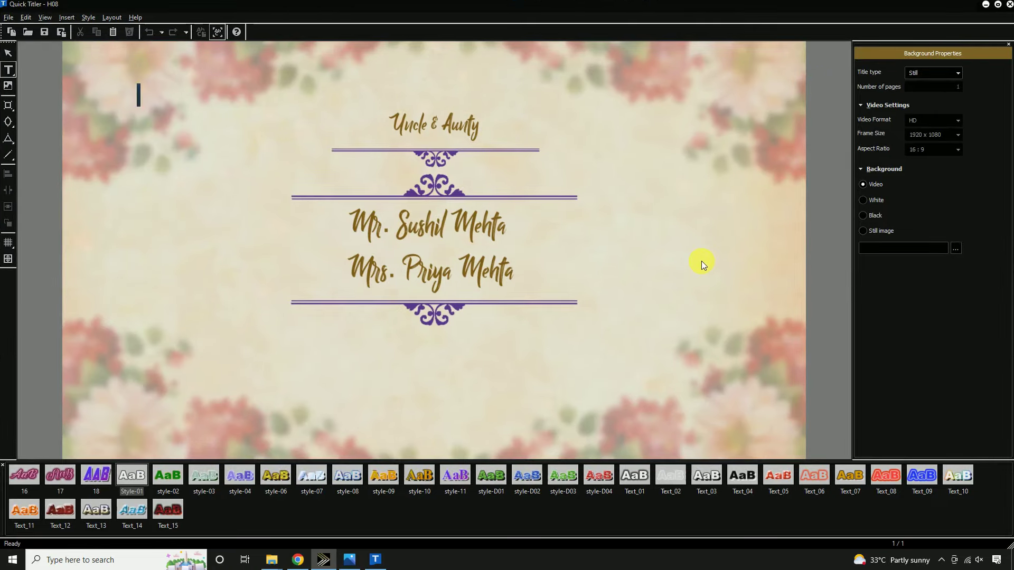
- Select both name lines in the middle text object of the title and set their font to RAJ 01
key("Escape")
left_click(636, 239)
left_click(475, 243)
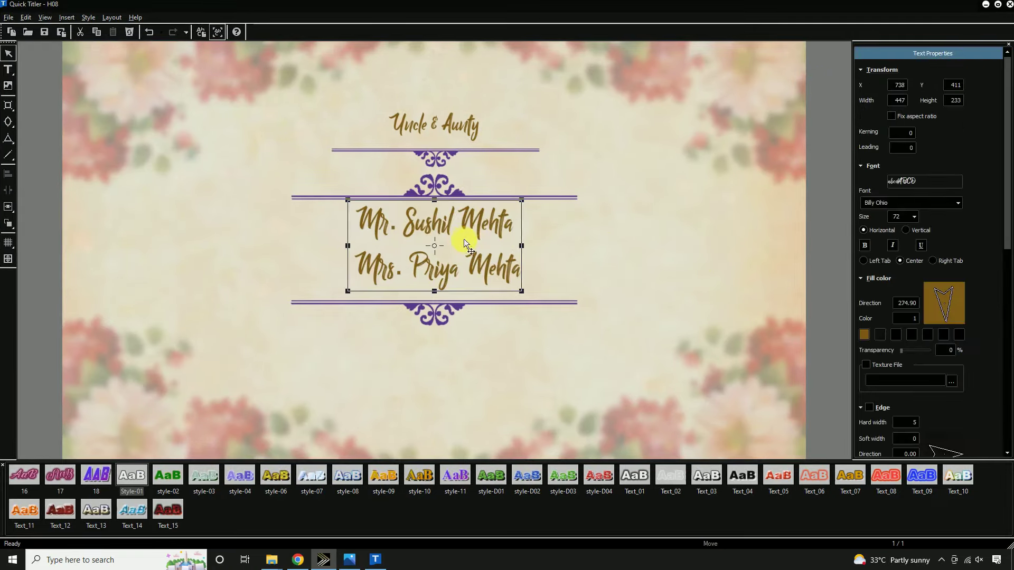
double_click(377, 227)
left_click_drag(355, 217, 588, 299)
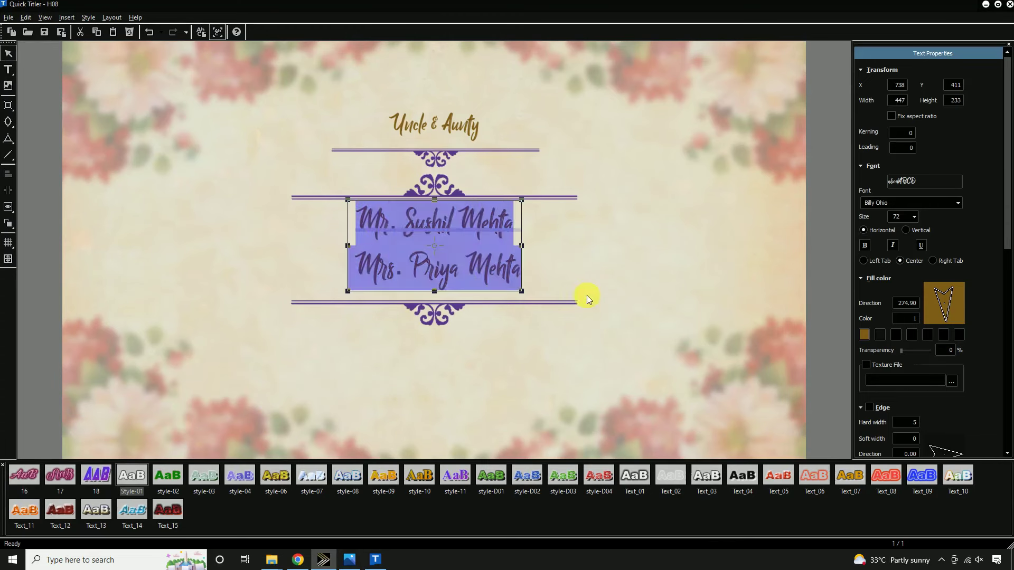
left_click(917, 206)
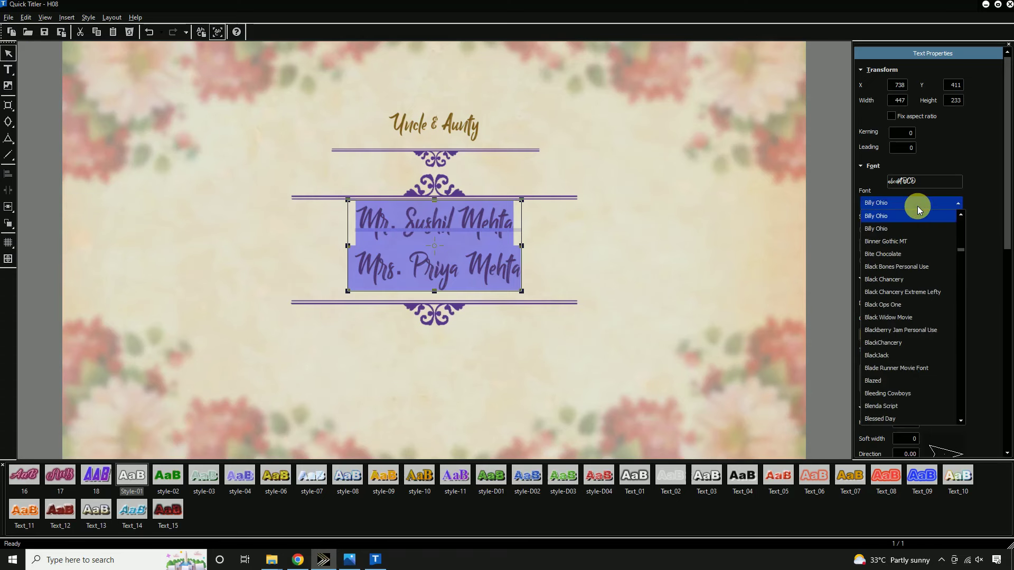
key("r")
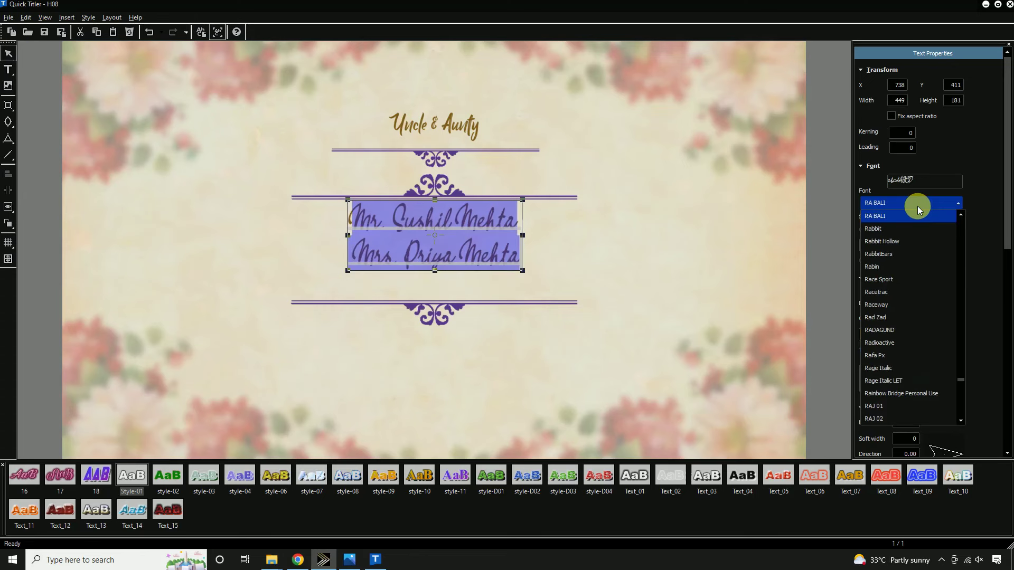
scroll(920, 299, "down", 3)
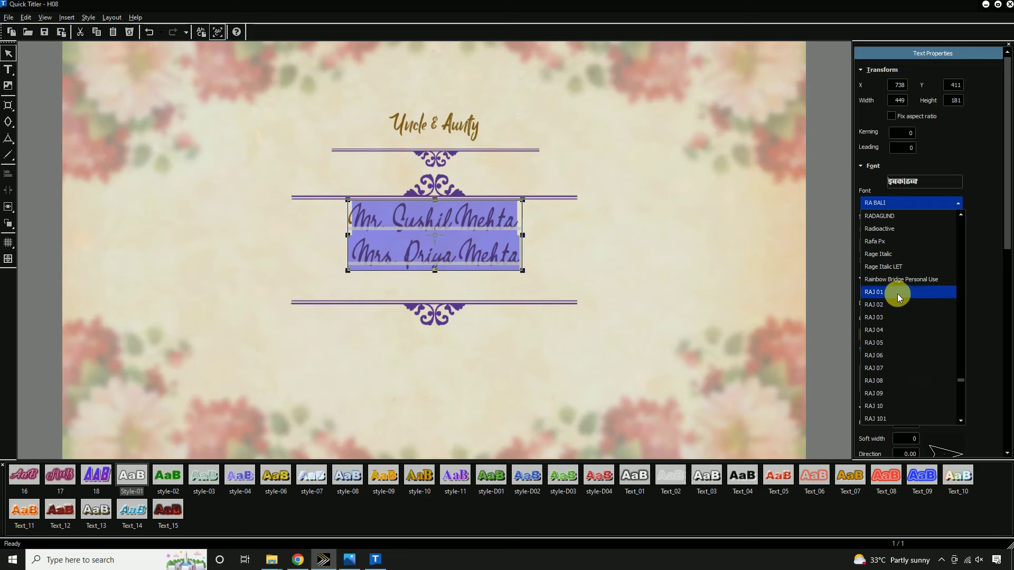
left_click(898, 293)
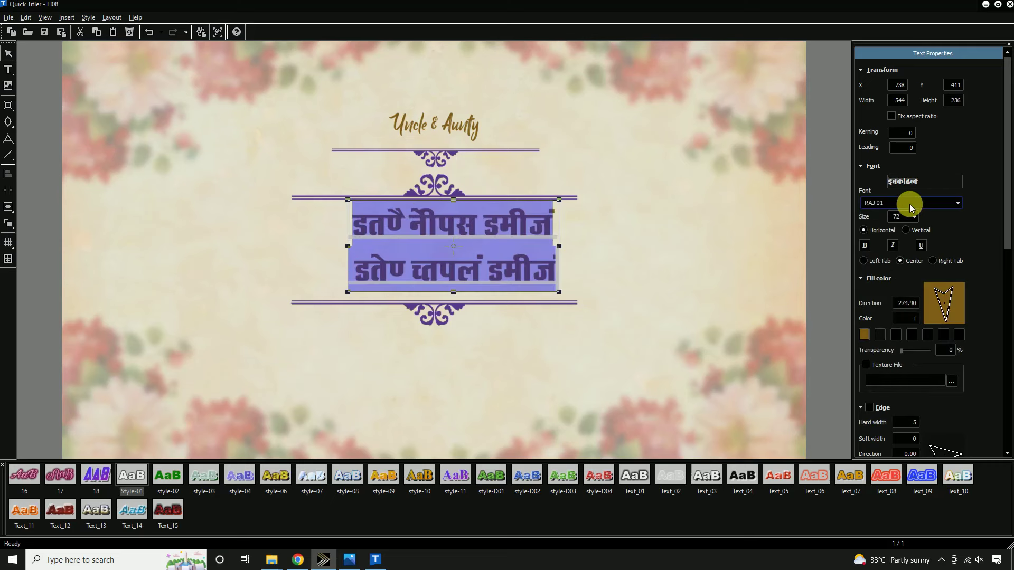
- Try successive RAJ fonts on the two name lines, including RAJ 08 and RAJ 10, to compare their lettering
scroll(909, 204, "down", 5)
scroll(909, 204, "down", 1)
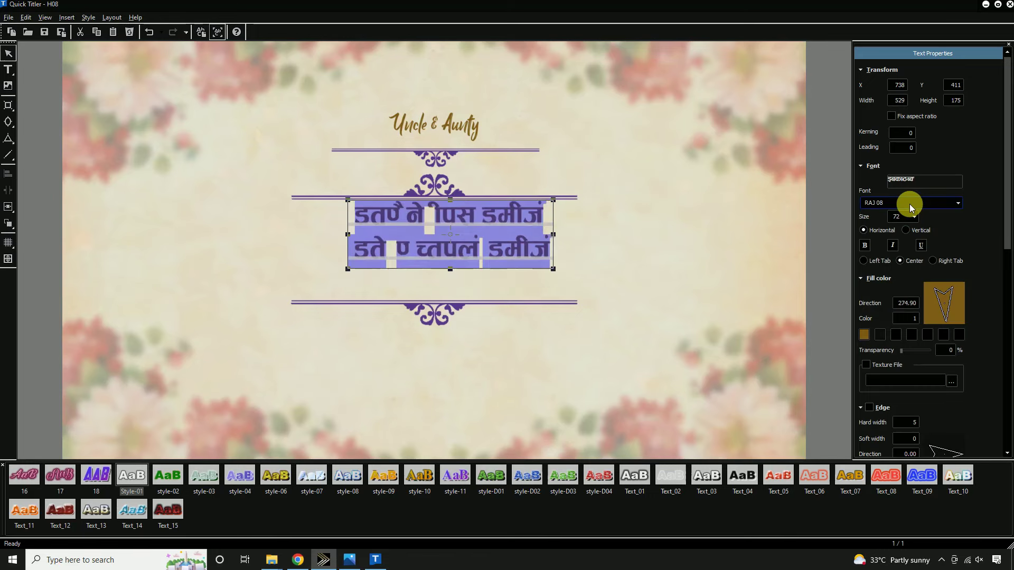
scroll(909, 204, "down", 4)
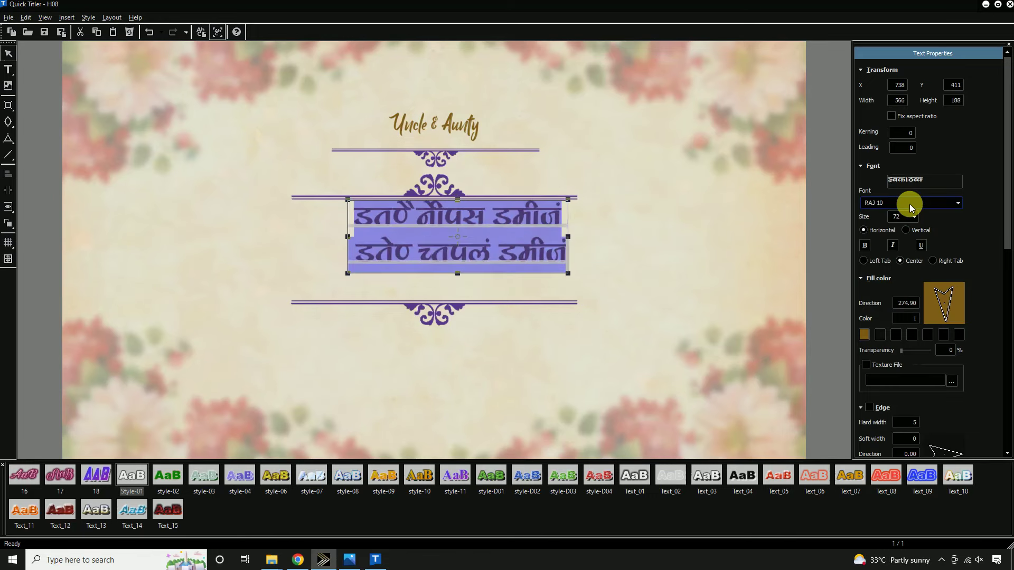
scroll(909, 204, "down", 1)
scroll(909, 203, "down", 1)
- Replace the two name lines with the sample text "ertewtyrur" in the chosen RAJ font
left_click(695, 217)
left_click(418, 258)
type("ertewtyrur")
left_click(514, 229)
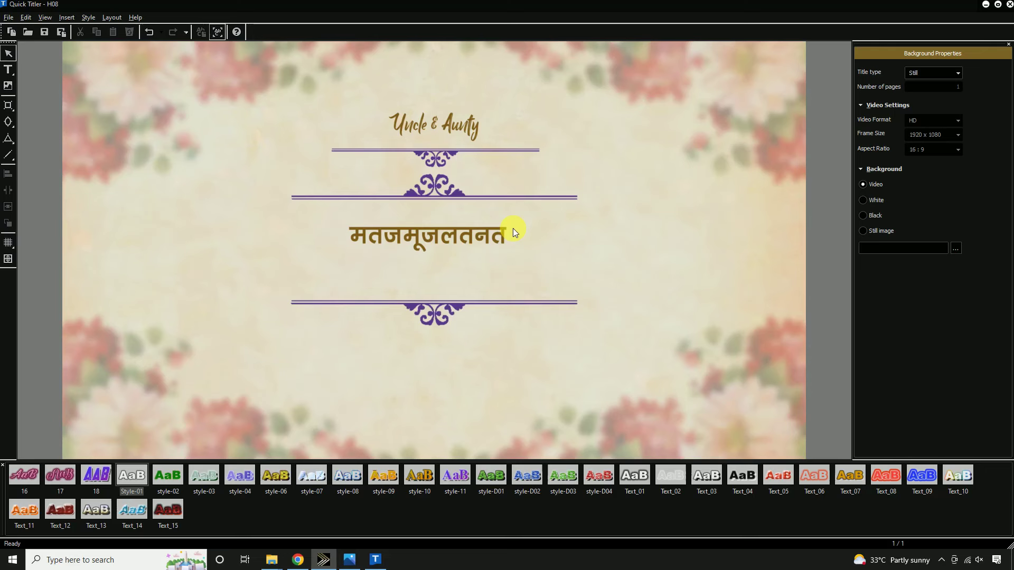
- Close the H08 title without saving its changes and select the H010 clip on the 5 V track
left_click(683, 208)
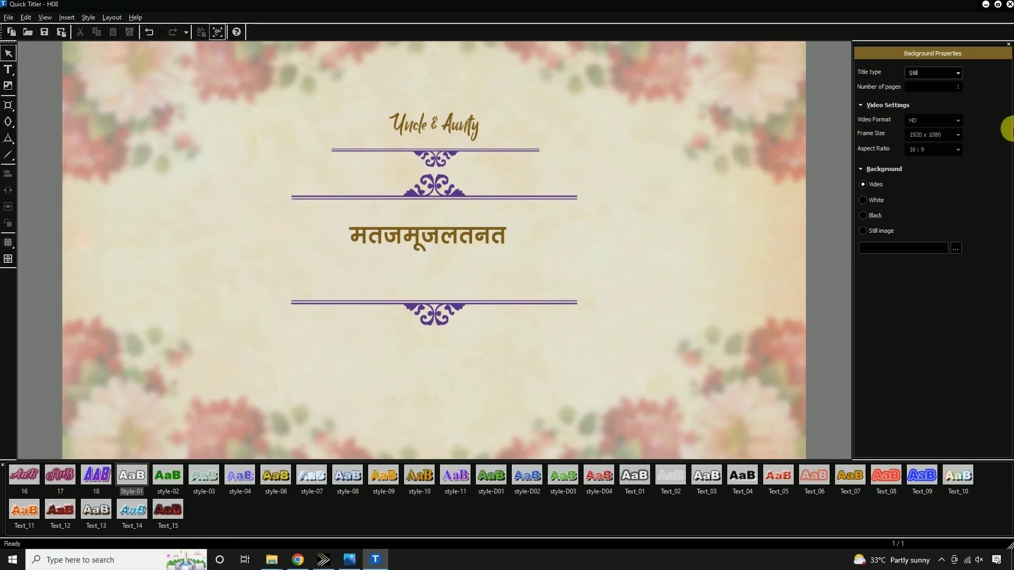
left_click(506, 296)
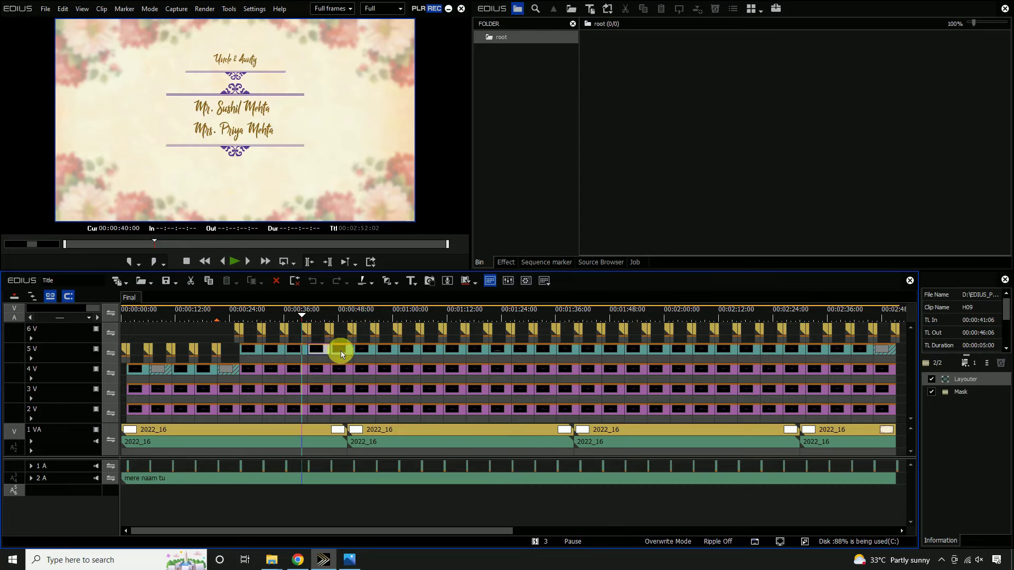
left_click(341, 350)
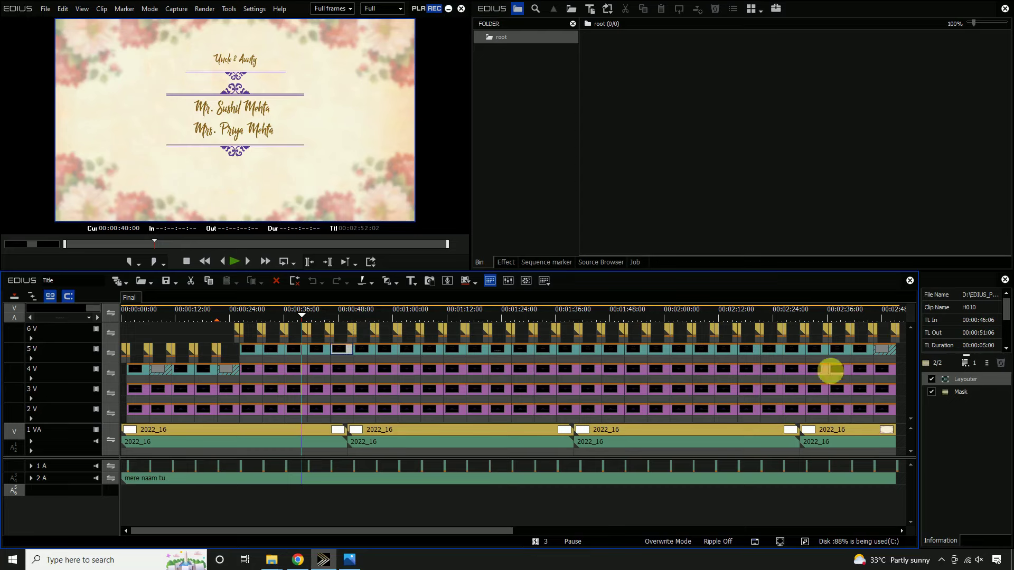